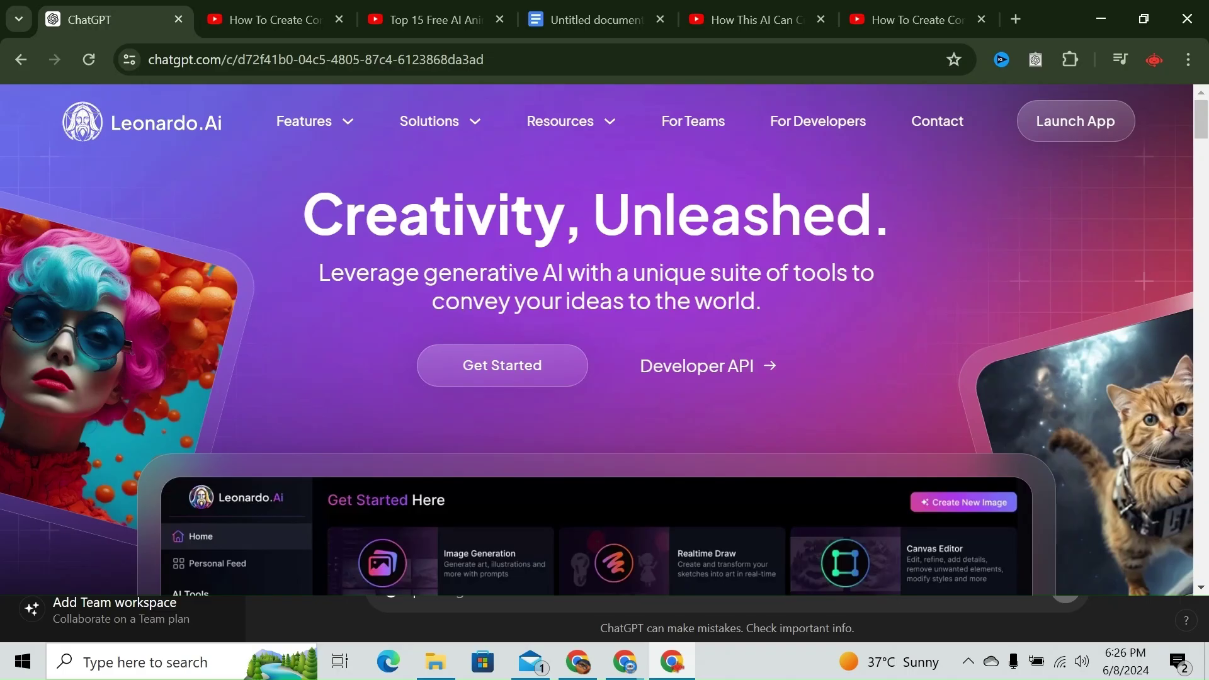
{"action": "scroll", "coordinate": [1138, 195], "scroll_direction": "down", "scroll_amount": 4}
{"action": "scroll", "coordinate": [1138, 193], "scroll_direction": "down", "scroll_amount": 2}
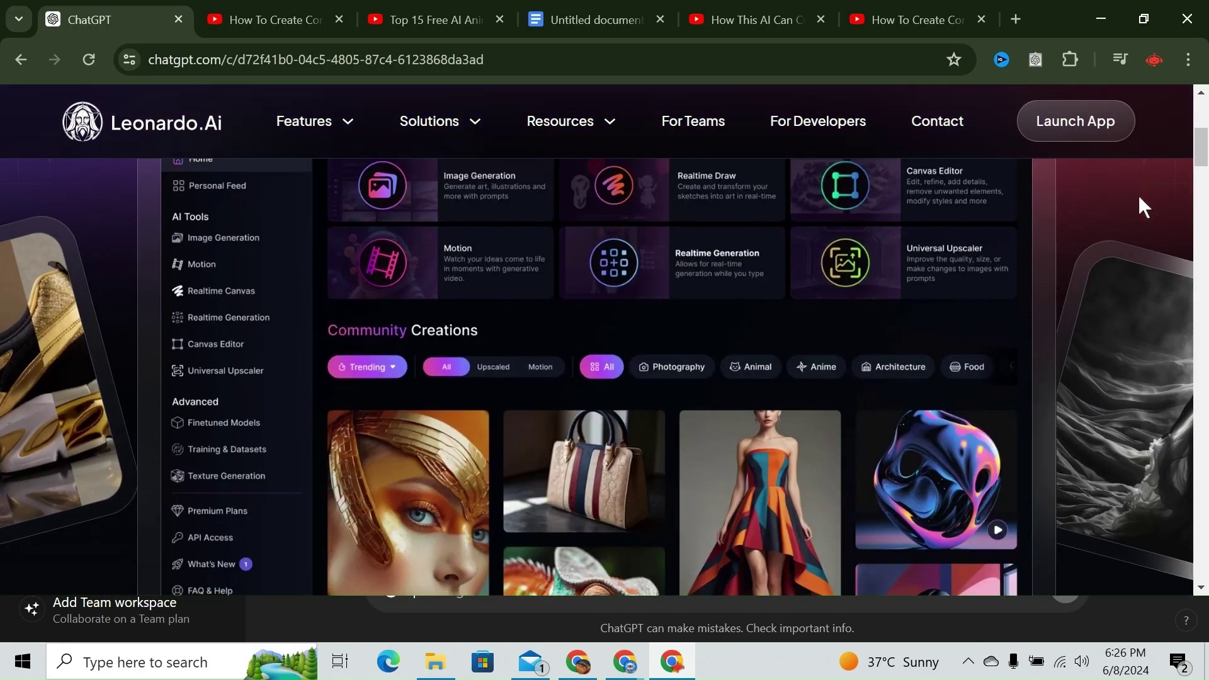
{"action": "scroll", "coordinate": [1138, 197], "scroll_direction": "down", "scroll_amount": 3}
{"action": "scroll", "coordinate": [1138, 197], "scroll_direction": "down", "scroll_amount": 4}
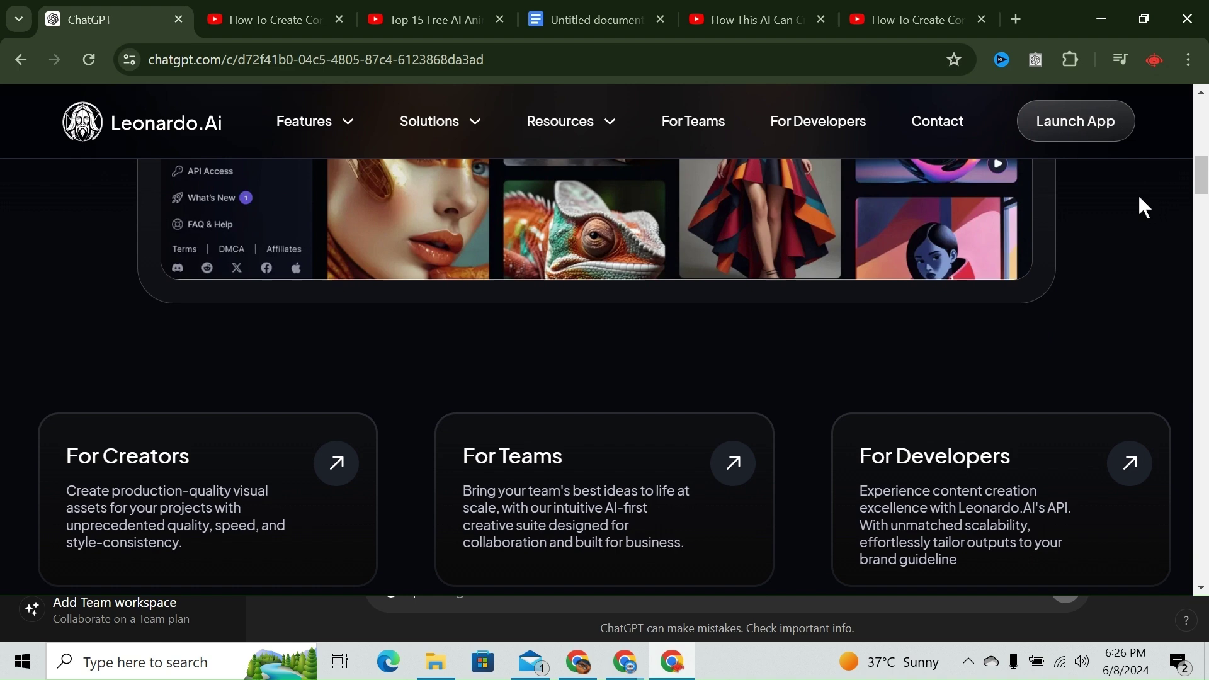
{"action": "scroll", "coordinate": [1136, 198], "scroll_direction": "down", "scroll_amount": 3}
{"action": "scroll", "coordinate": [1137, 198], "scroll_direction": "down", "scroll_amount": 4}
{"action": "scroll", "coordinate": [1137, 199], "scroll_direction": "down", "scroll_amount": 2}
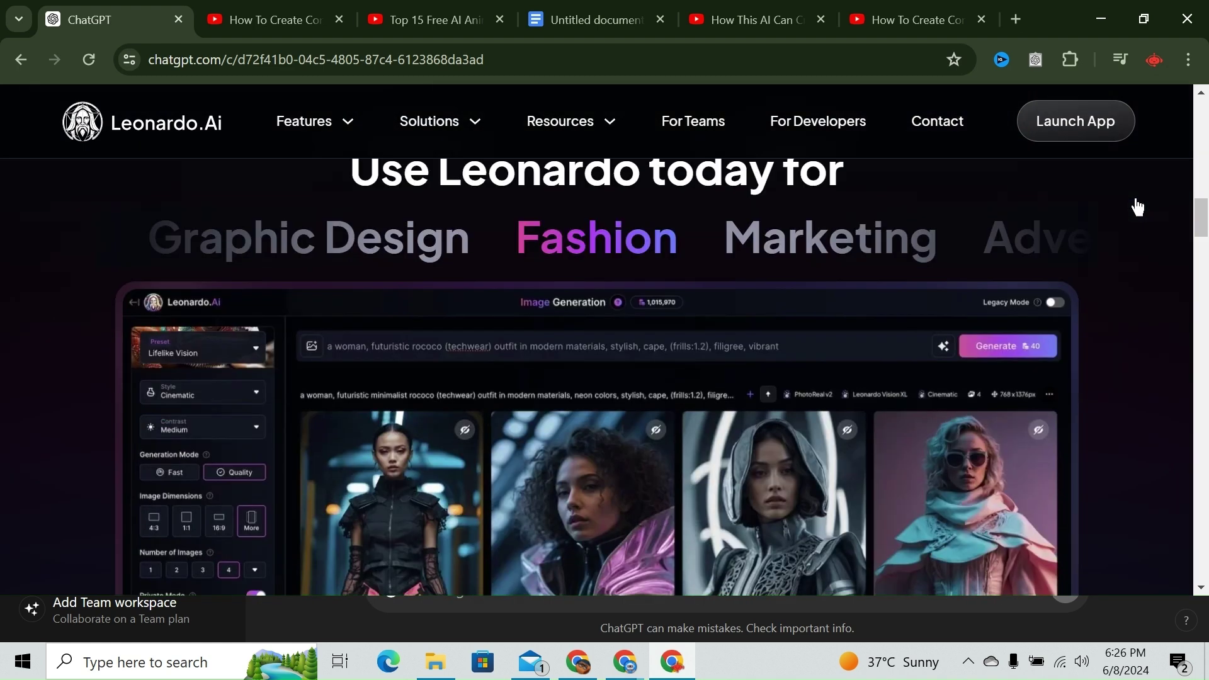
{"action": "scroll", "coordinate": [1137, 198], "scroll_direction": "down", "scroll_amount": 3}
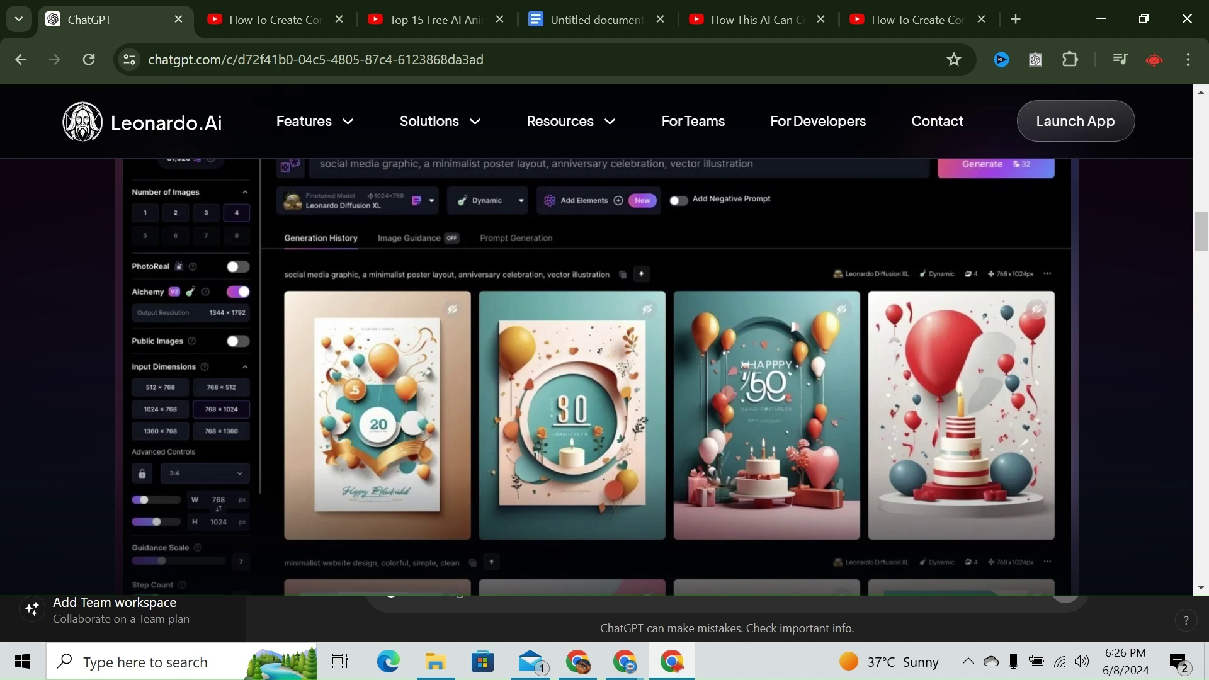
{"action": "scroll", "coordinate": [1137, 200], "scroll_direction": "down", "scroll_amount": 2}
{"action": "scroll", "coordinate": [1137, 200], "scroll_direction": "down", "scroll_amount": 2}
{"action": "scroll", "coordinate": [1136, 200], "scroll_direction": "down", "scroll_amount": 2}
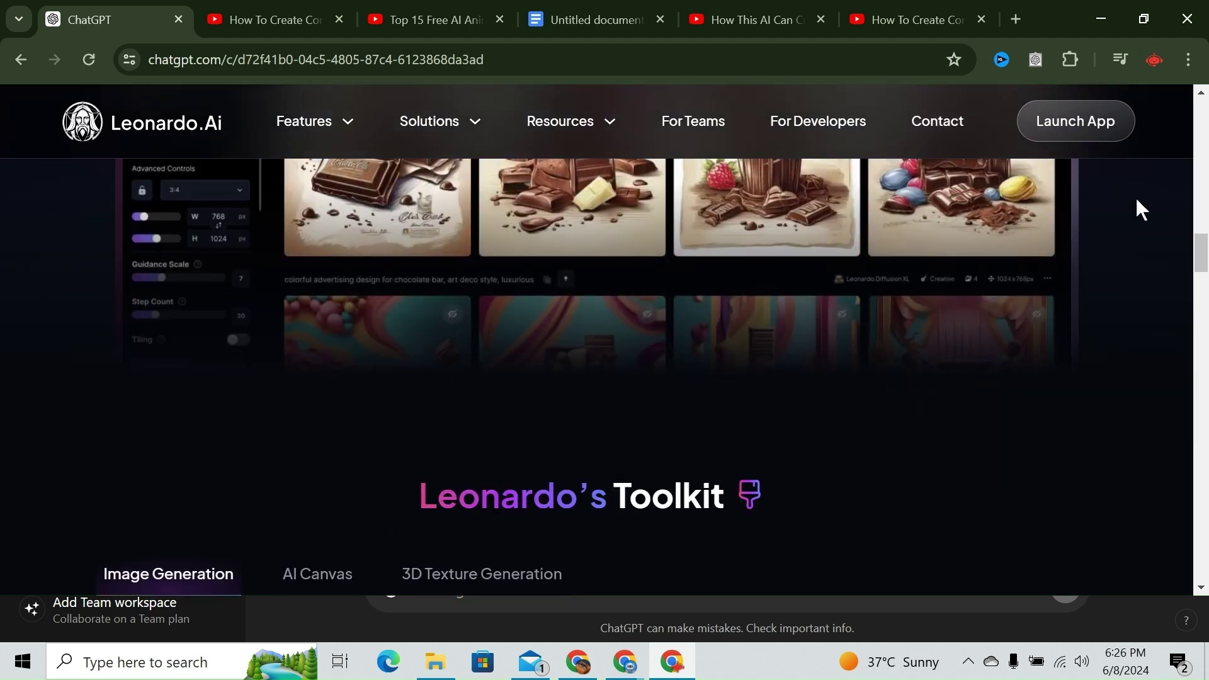
{"action": "scroll", "coordinate": [1137, 200], "scroll_direction": "down", "scroll_amount": 4}
{"action": "scroll", "coordinate": [1137, 200], "scroll_direction": "down", "scroll_amount": 2}
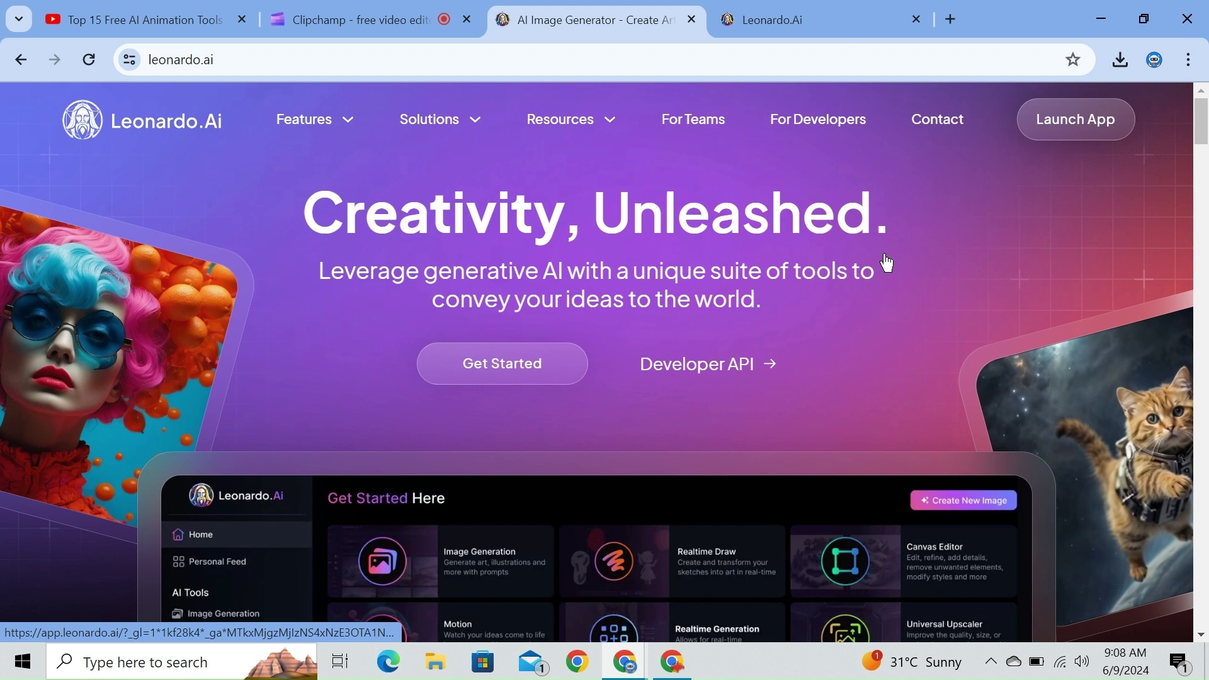
Step: Launch the Leonardo.Ai app and sign in with a Google account
{"action": "left_click", "coordinate": [887, 262]}
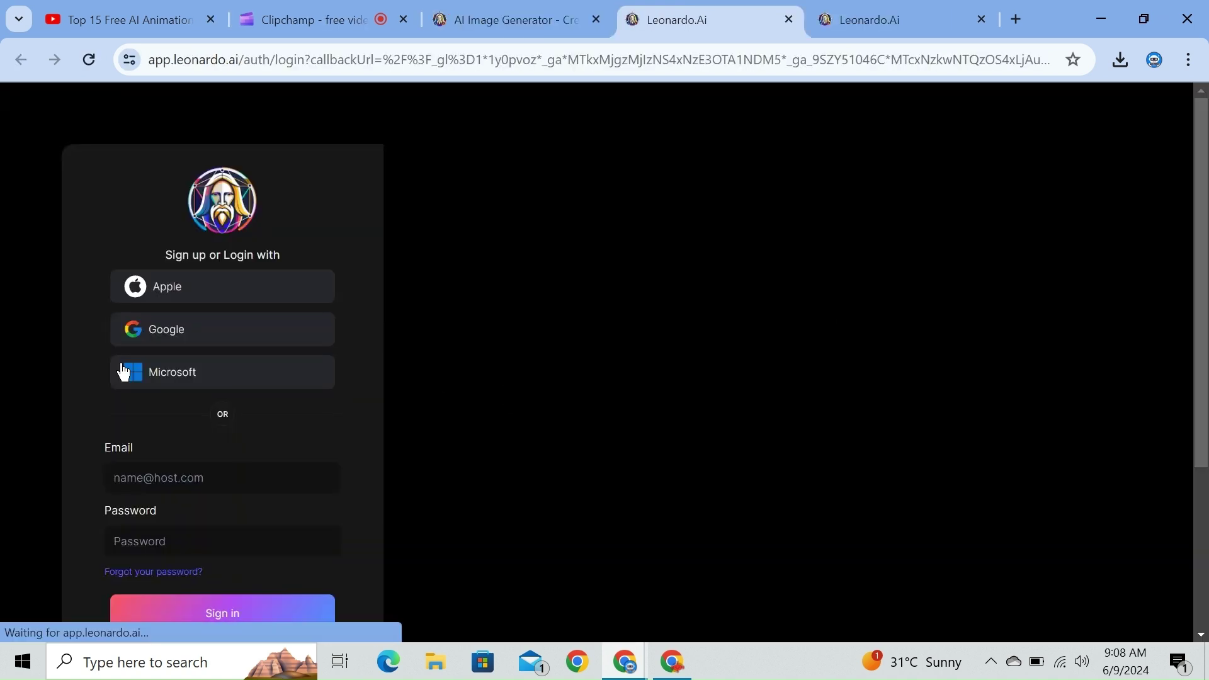
{"action": "scroll", "coordinate": [206, 365], "scroll_direction": "down", "scroll_amount": 2}
{"action": "scroll", "coordinate": [209, 380], "scroll_direction": "up", "scroll_amount": 1}
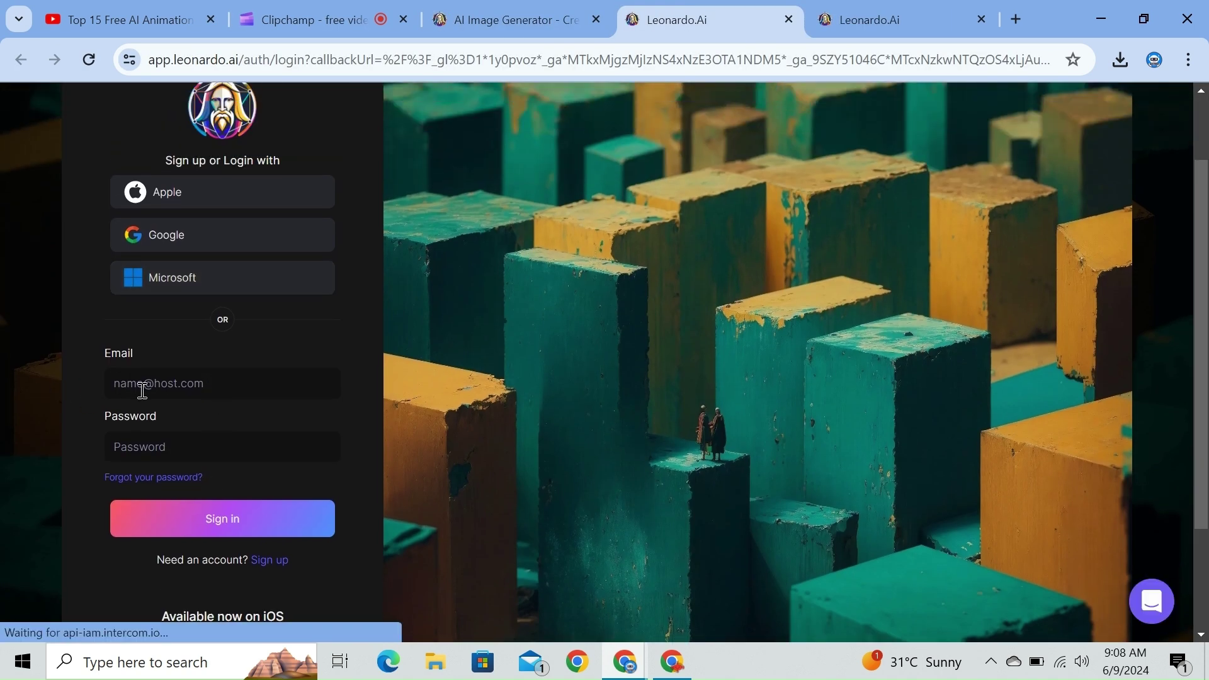
{"action": "scroll", "coordinate": [220, 403], "scroll_direction": "up", "scroll_amount": 2}
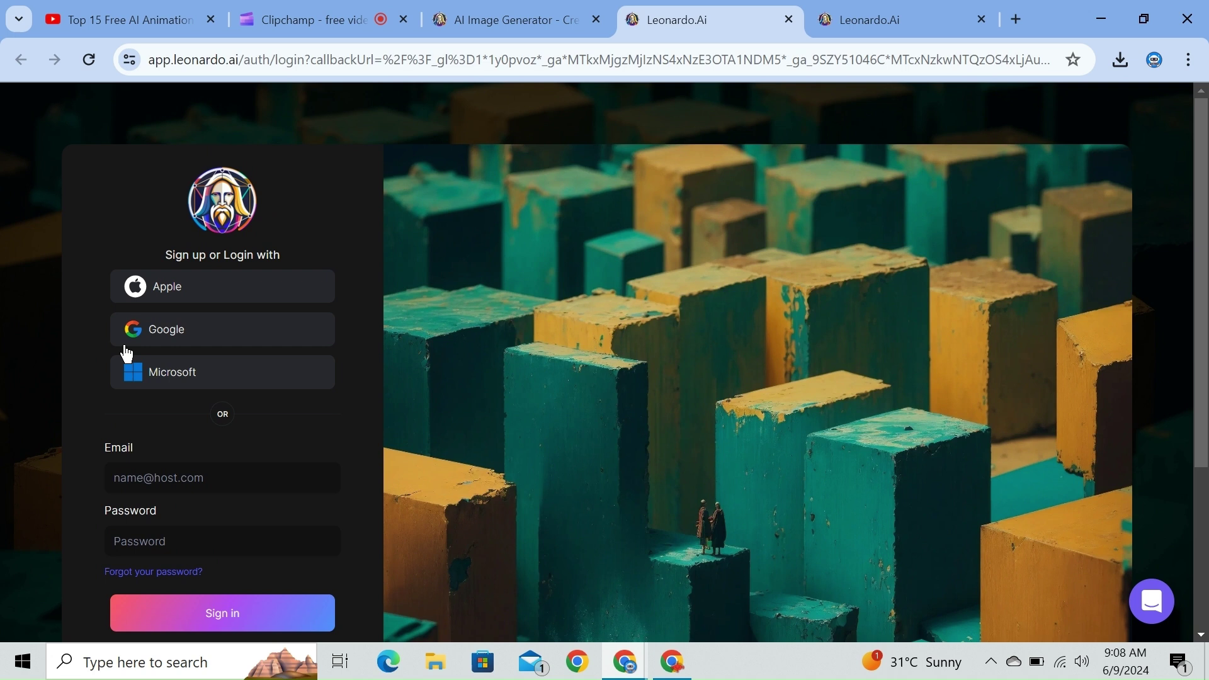
{"action": "left_click", "coordinate": [192, 334]}
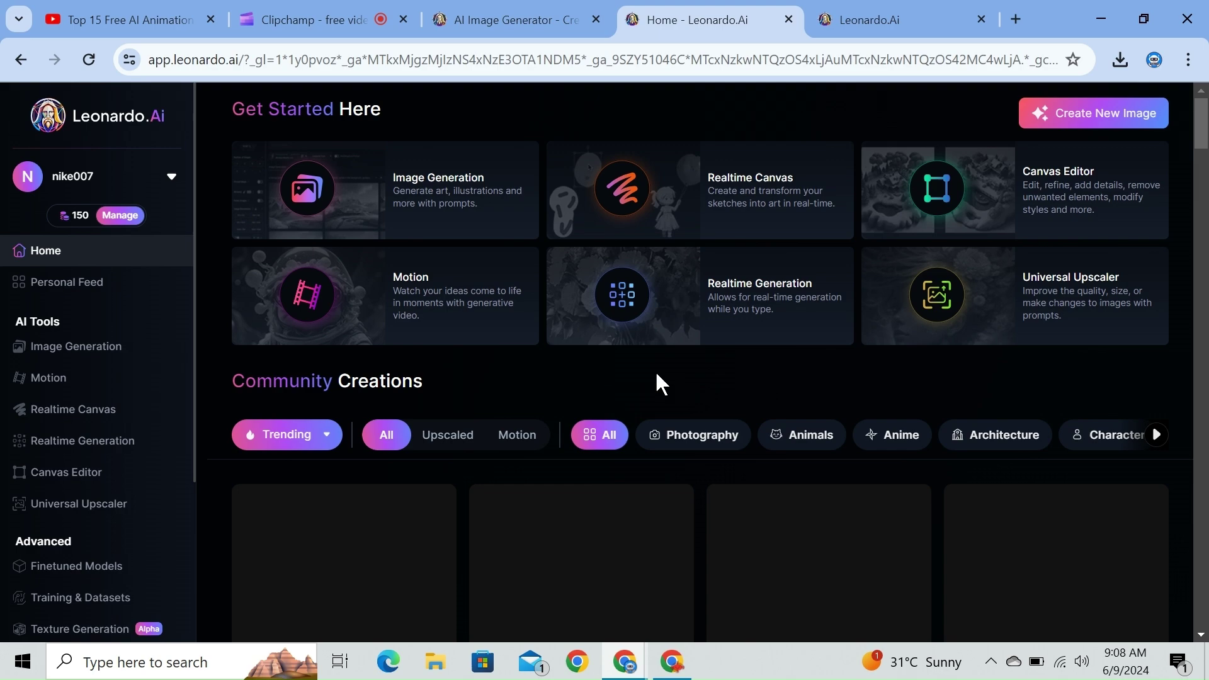
{"action": "mouse_move", "coordinate": [700, 296]}
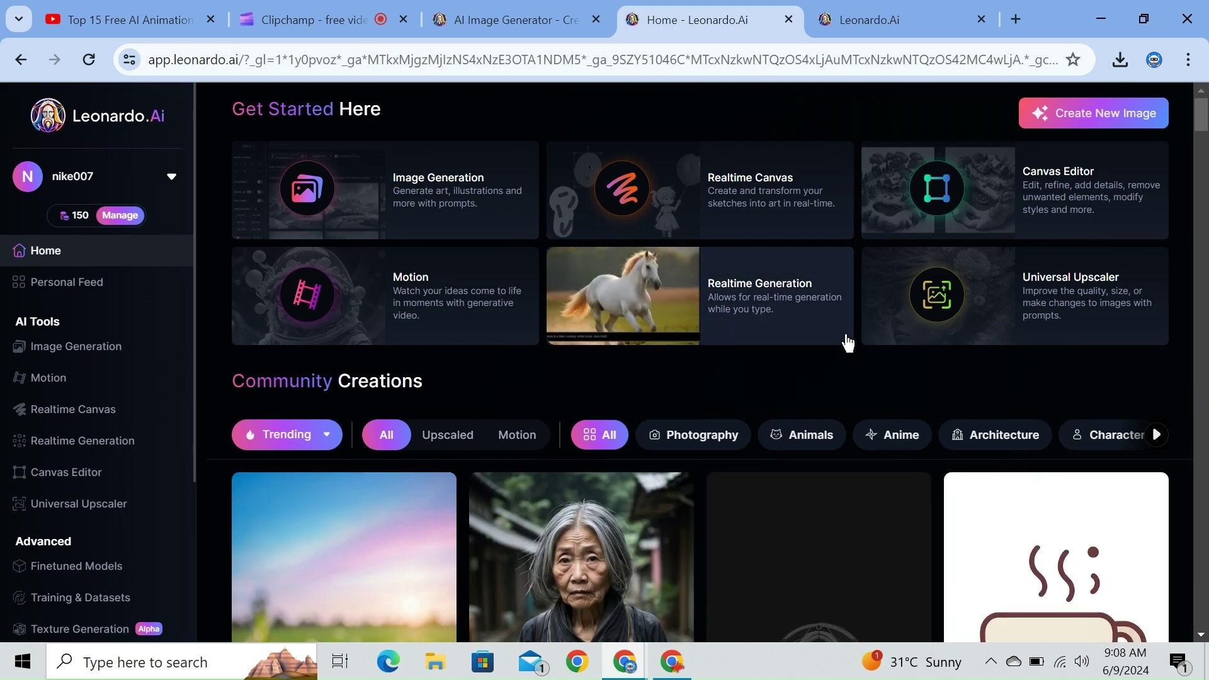
{"action": "scroll", "coordinate": [847, 343], "scroll_direction": "down", "scroll_amount": 4}
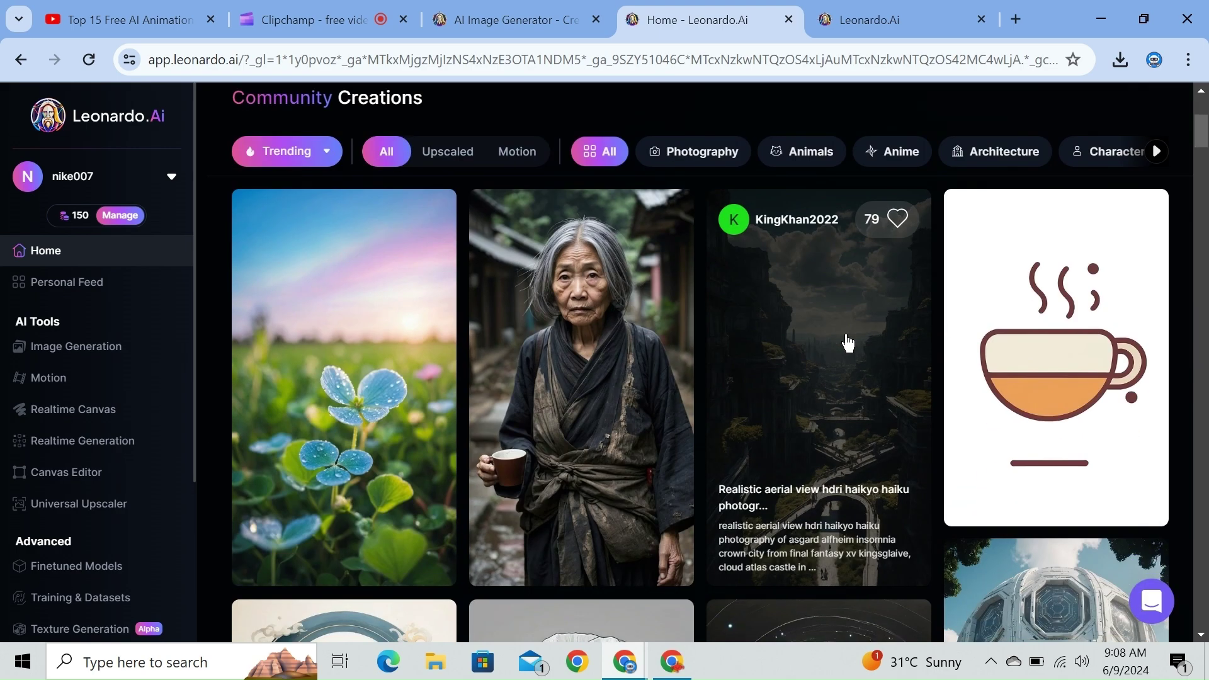
{"action": "scroll", "coordinate": [847, 343], "scroll_direction": "down", "scroll_amount": 5}
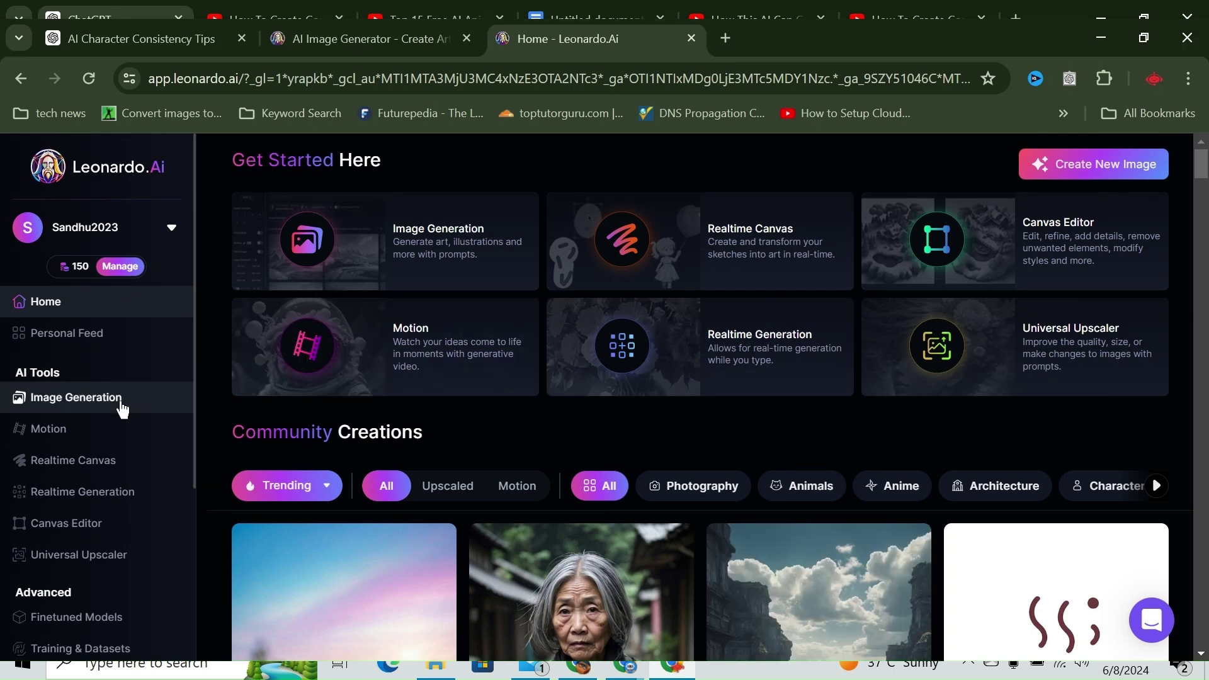
Step: Open the Image Generation workspace and set the image dimensions to 16:9
{"action": "left_click", "coordinate": [99, 403]}
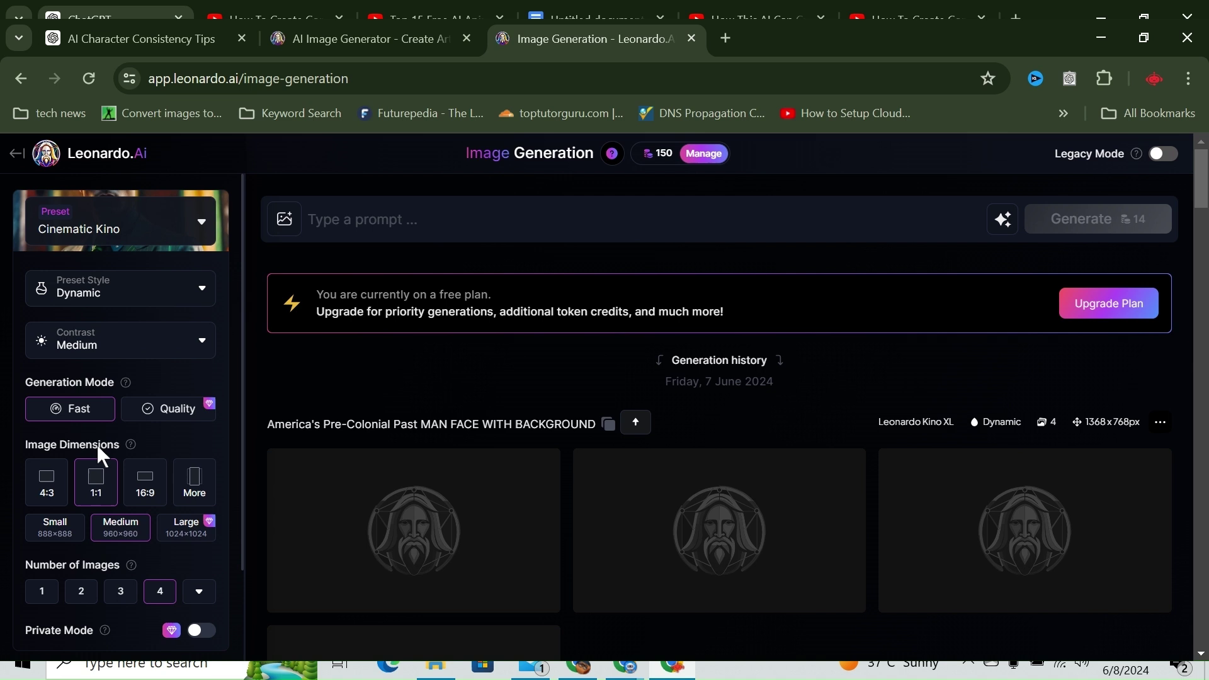
{"action": "scroll", "coordinate": [67, 455], "scroll_direction": "down", "scroll_amount": 2}
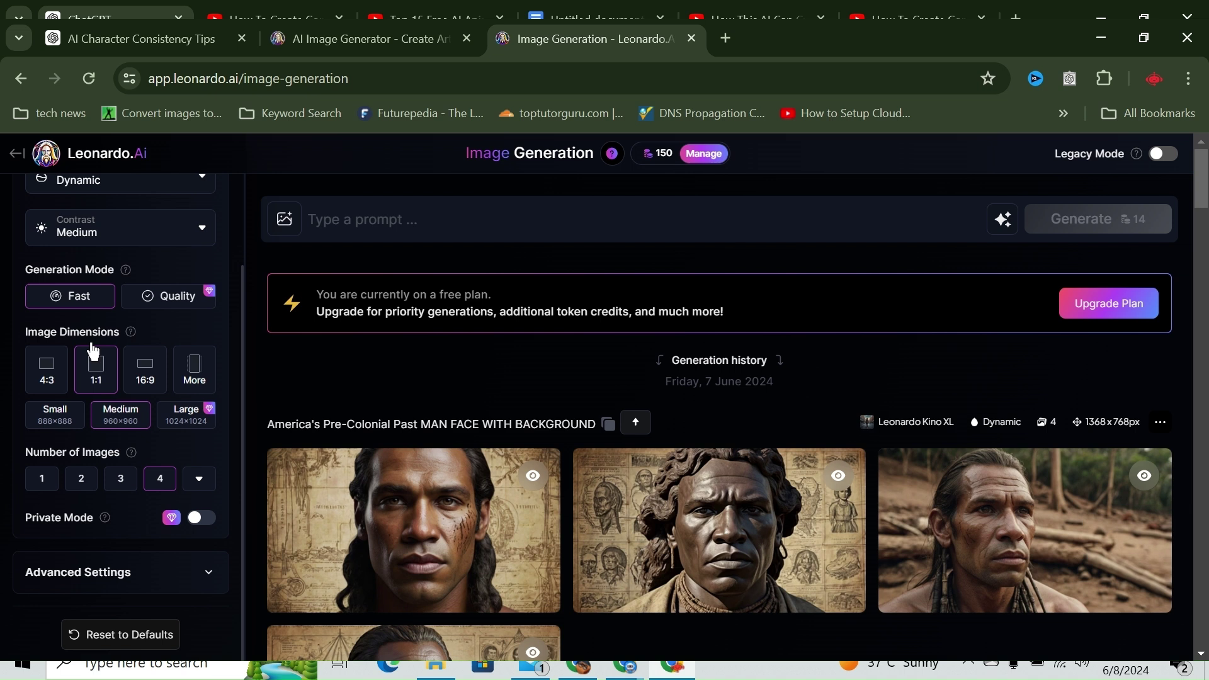
{"action": "left_click", "coordinate": [147, 370]}
{"action": "key", "text": "ctrl+shift+t"}
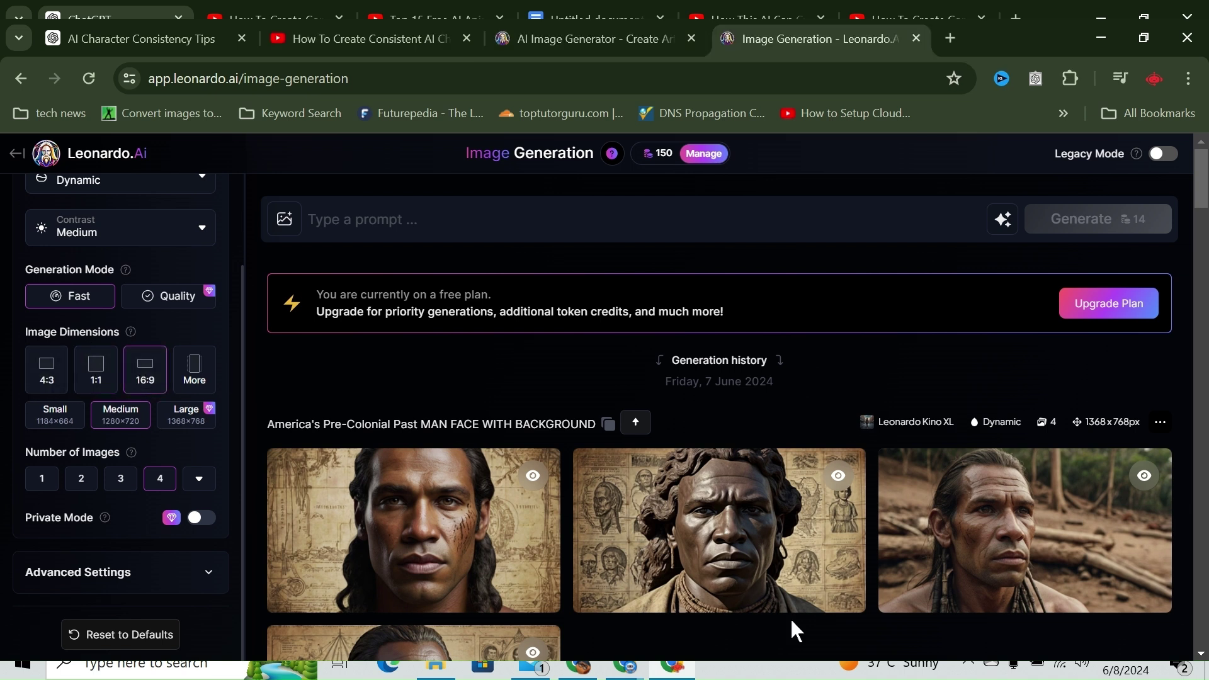
{"action": "left_click", "coordinate": [440, 219]}
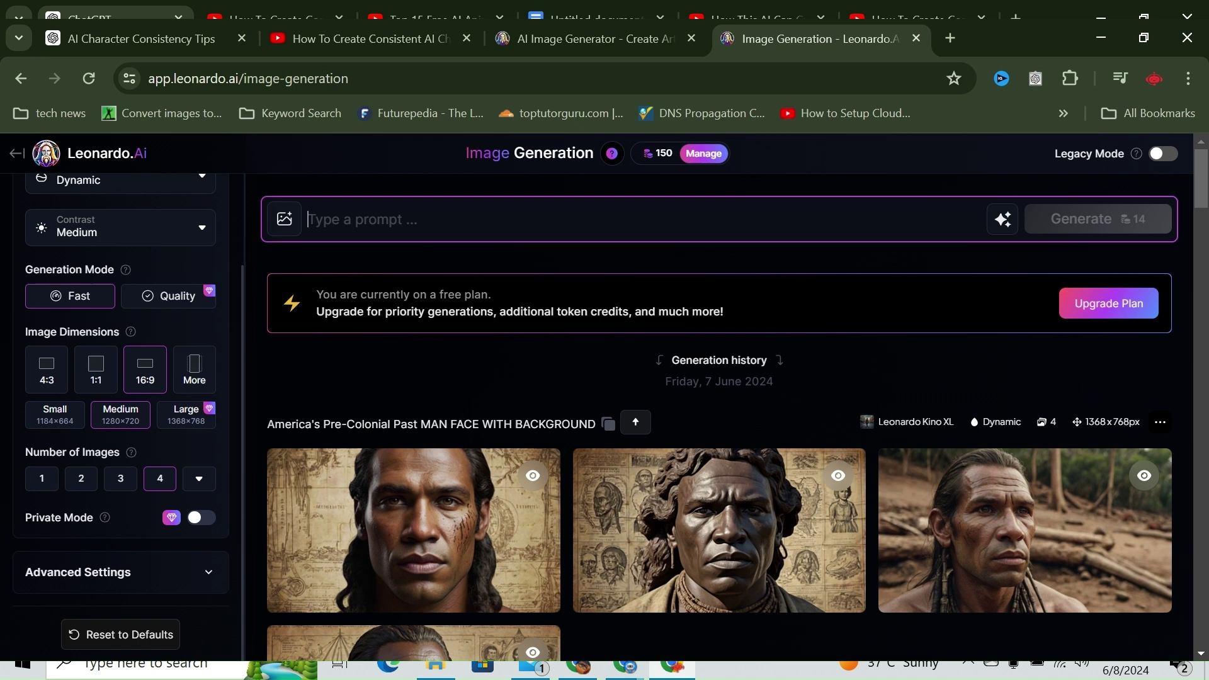
Step: Paste the 3D Pixar curly-haired girl prompt and generate four images
{"action": "type", "text": "A young girl with long, curly brown hair, bright blue eyes, wearing a light green dress and yellow boots, in 3D Pixar animation style."}
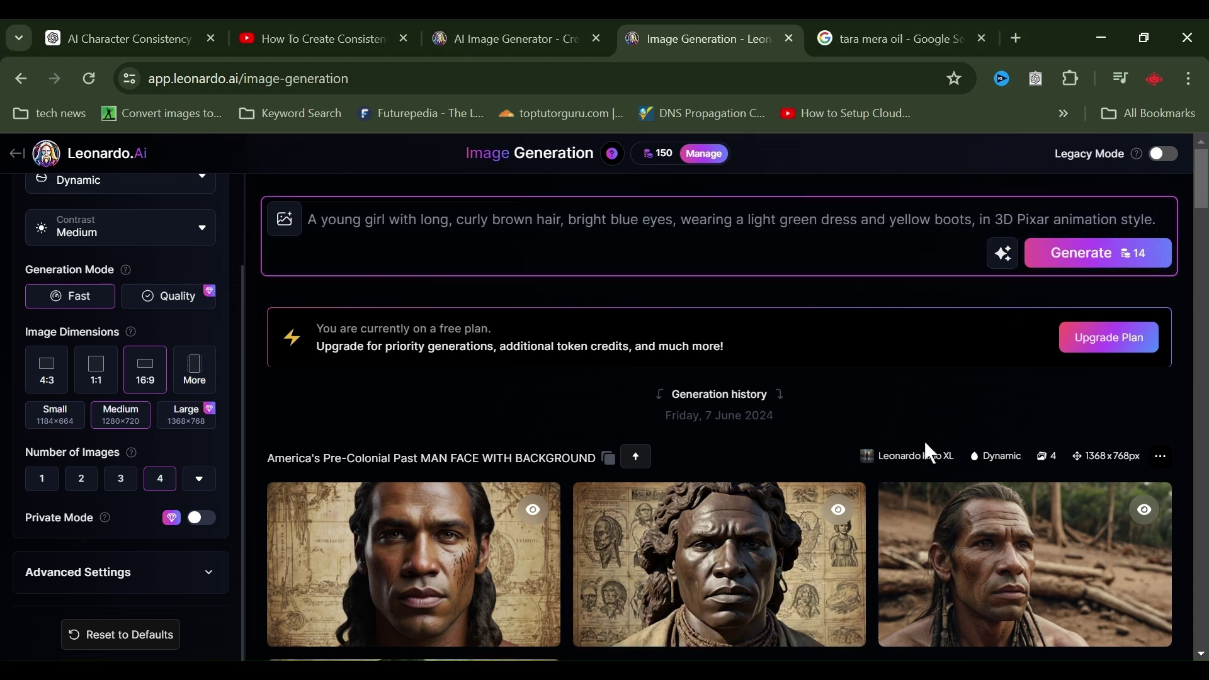
{"action": "left_click", "coordinate": [1042, 245]}
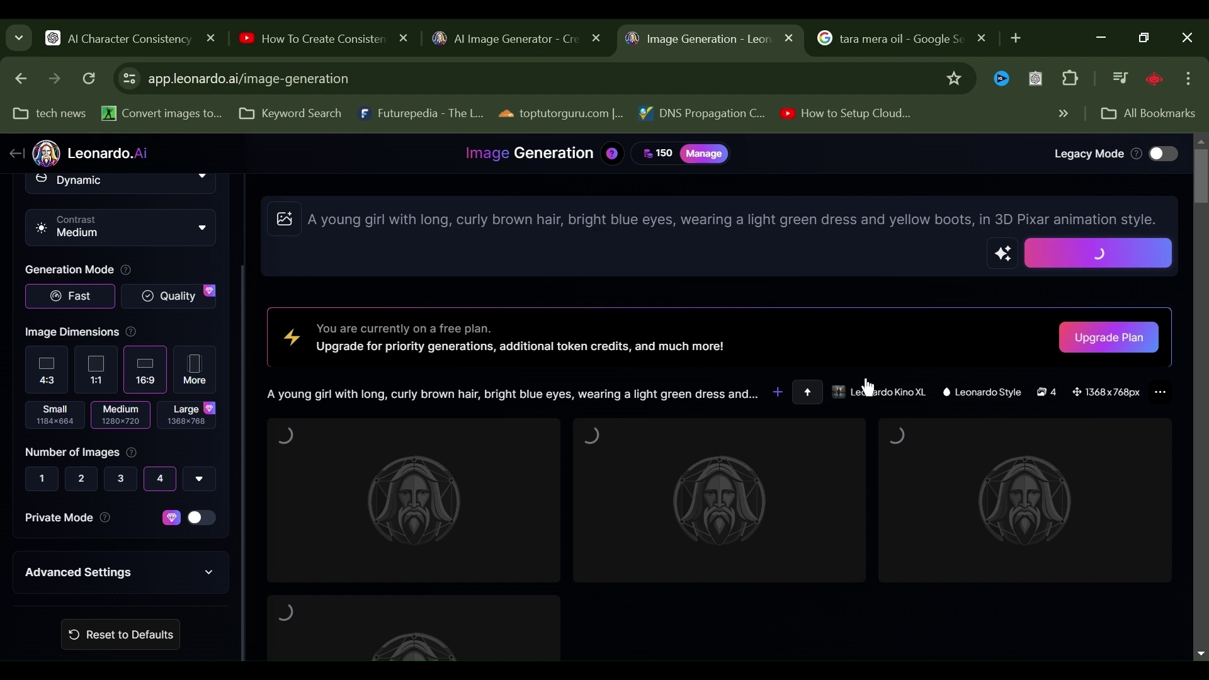
{"action": "scroll", "coordinate": [869, 388], "scroll_direction": "down", "scroll_amount": 2}
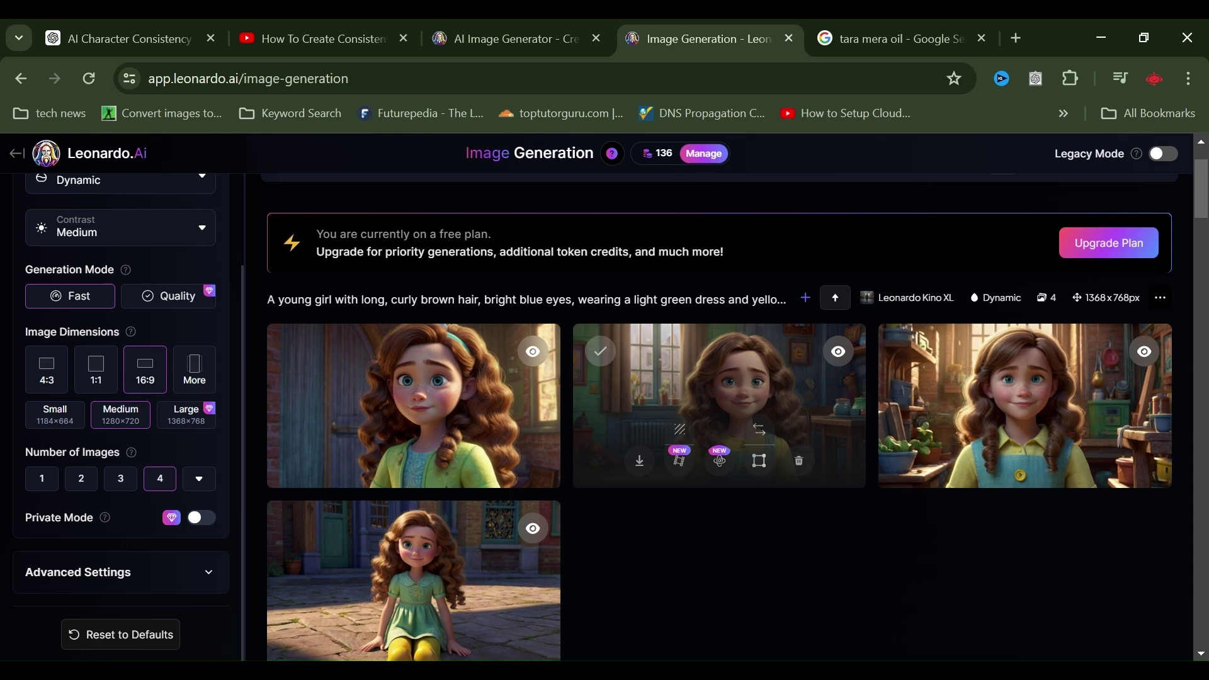
{"action": "mouse_move", "coordinate": [413, 406]}
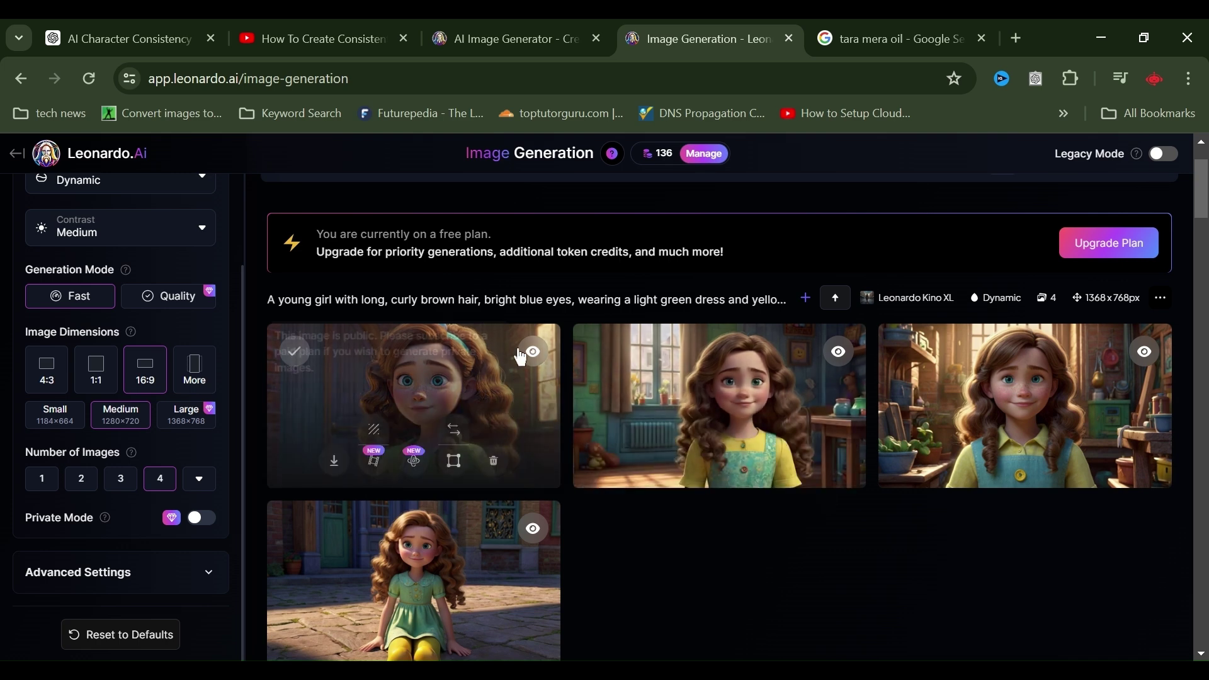
Step: Download the first girl image from its full-size view, then close the viewer
{"action": "left_click", "coordinate": [406, 485]}
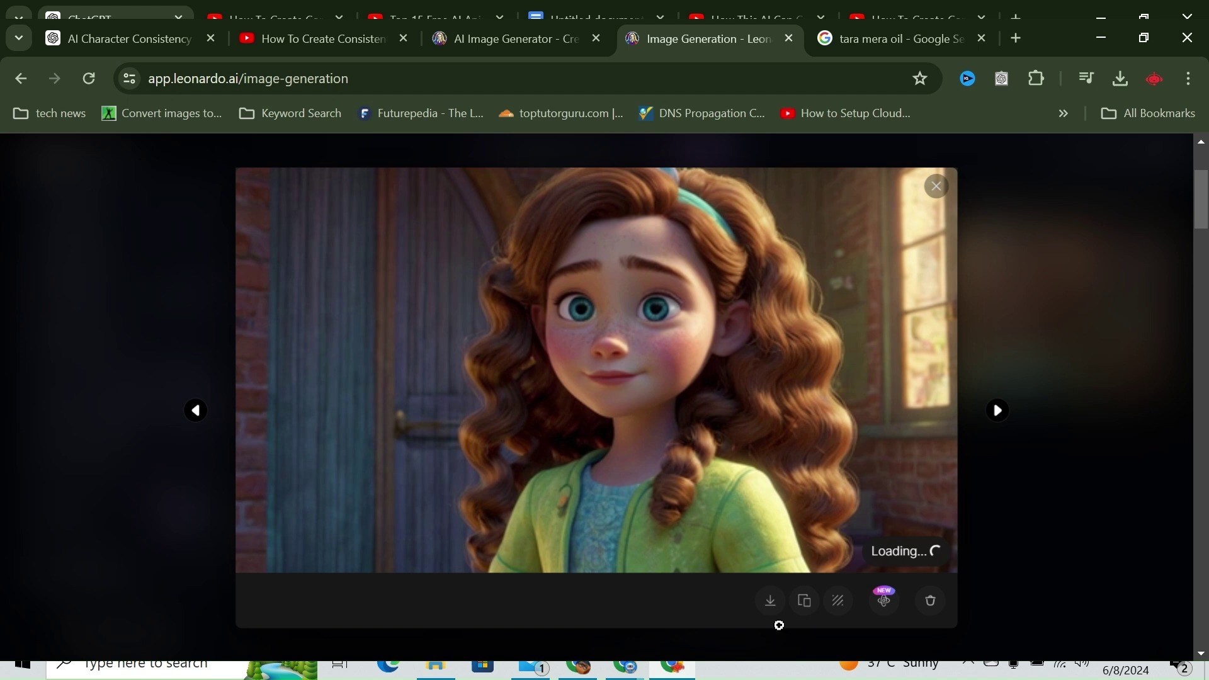
{"action": "left_click", "coordinate": [773, 606]}
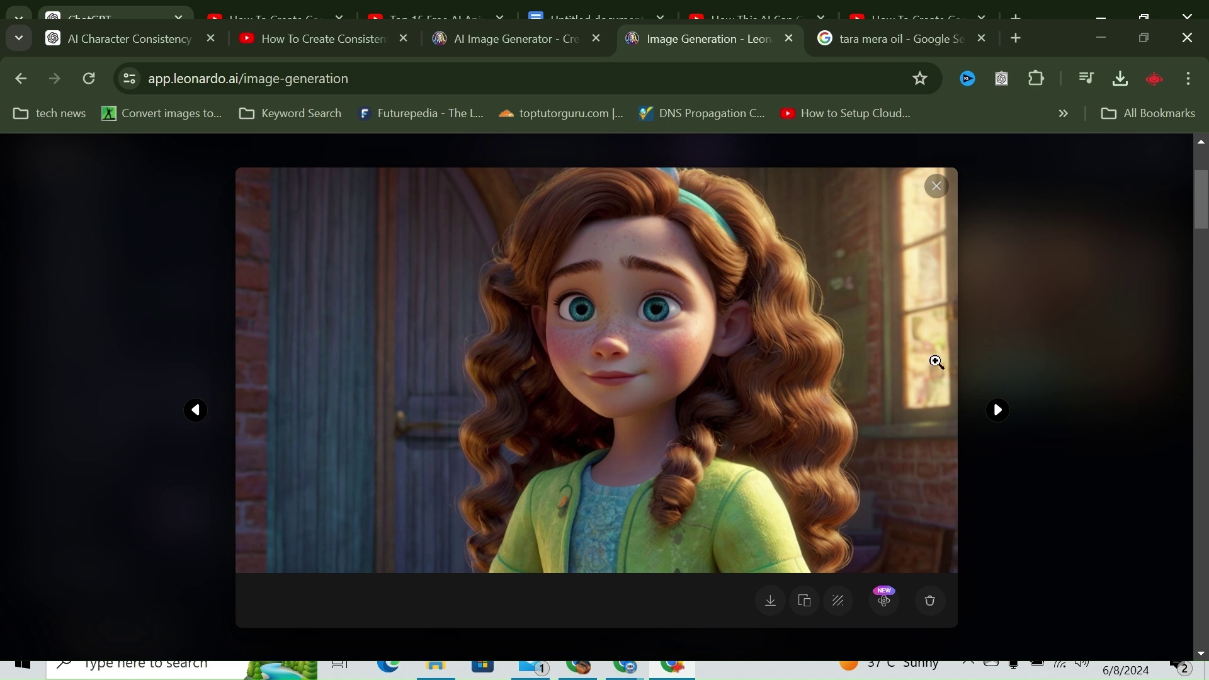
{"action": "key", "text": "Escape"}
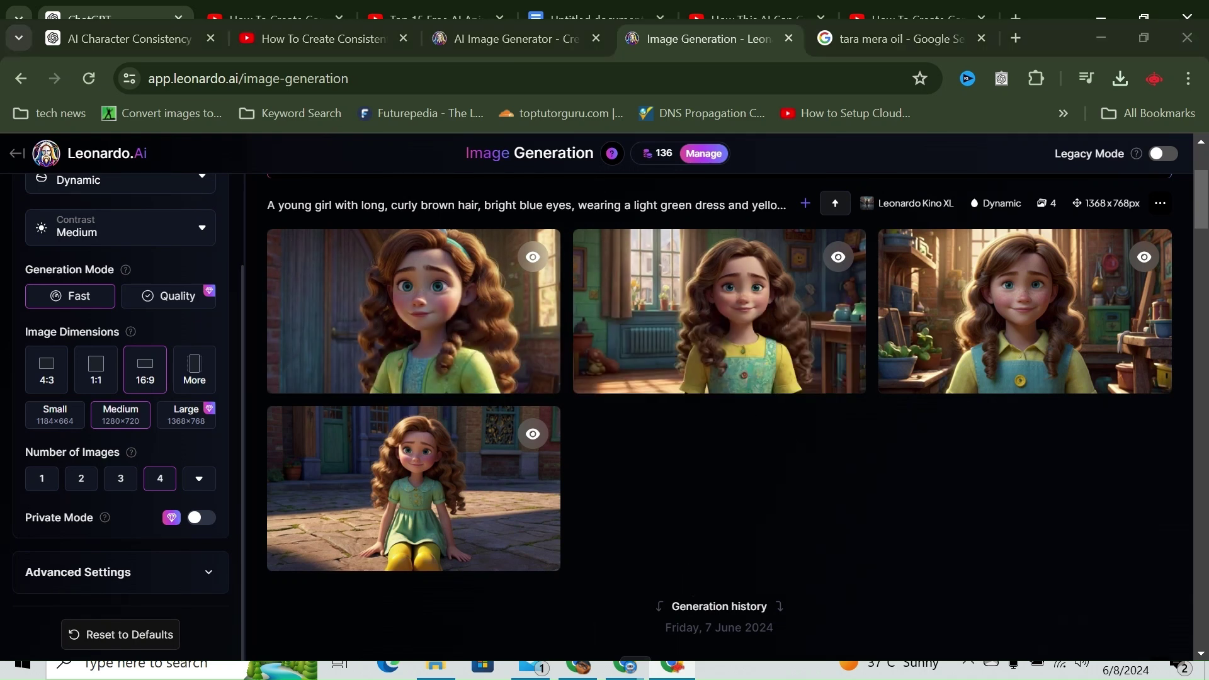
Step: Add 'sitting on a chair and infront is tbale,' to the girl prompt
{"action": "scroll", "coordinate": [800, 474], "scroll_direction": "up", "scroll_amount": 3}
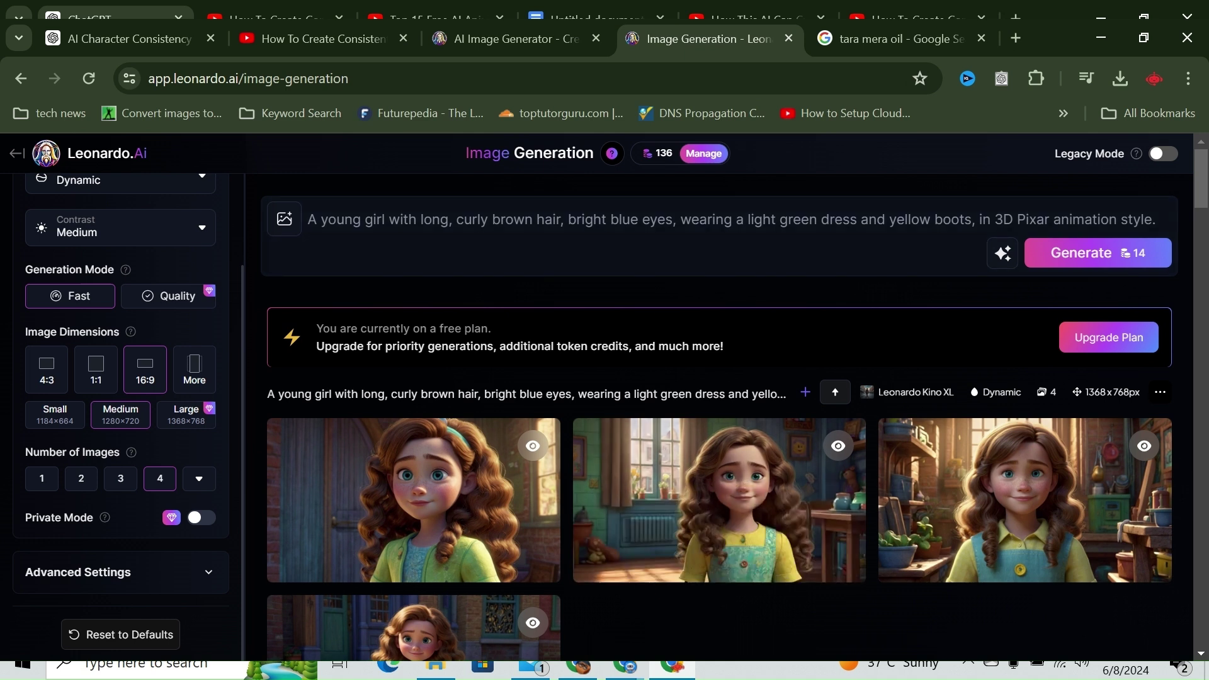
{"action": "type", "text": "s"}
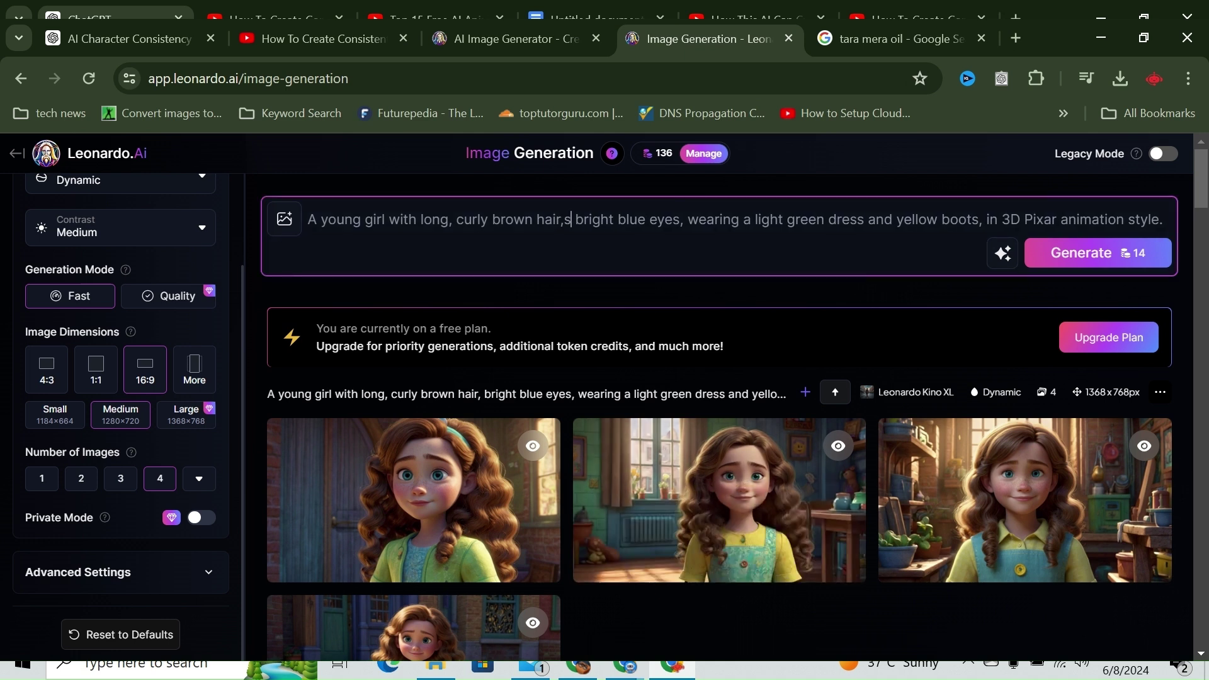
{"action": "type", "text": "itting o"}
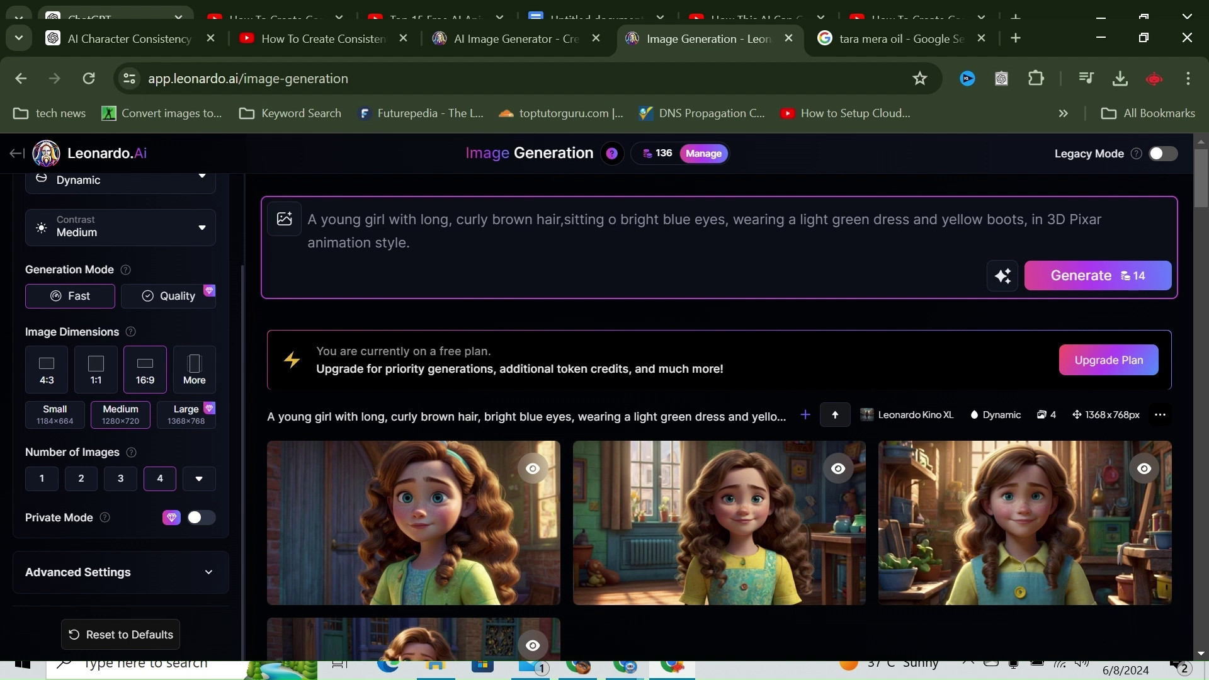
{"action": "type", "text": "n "}
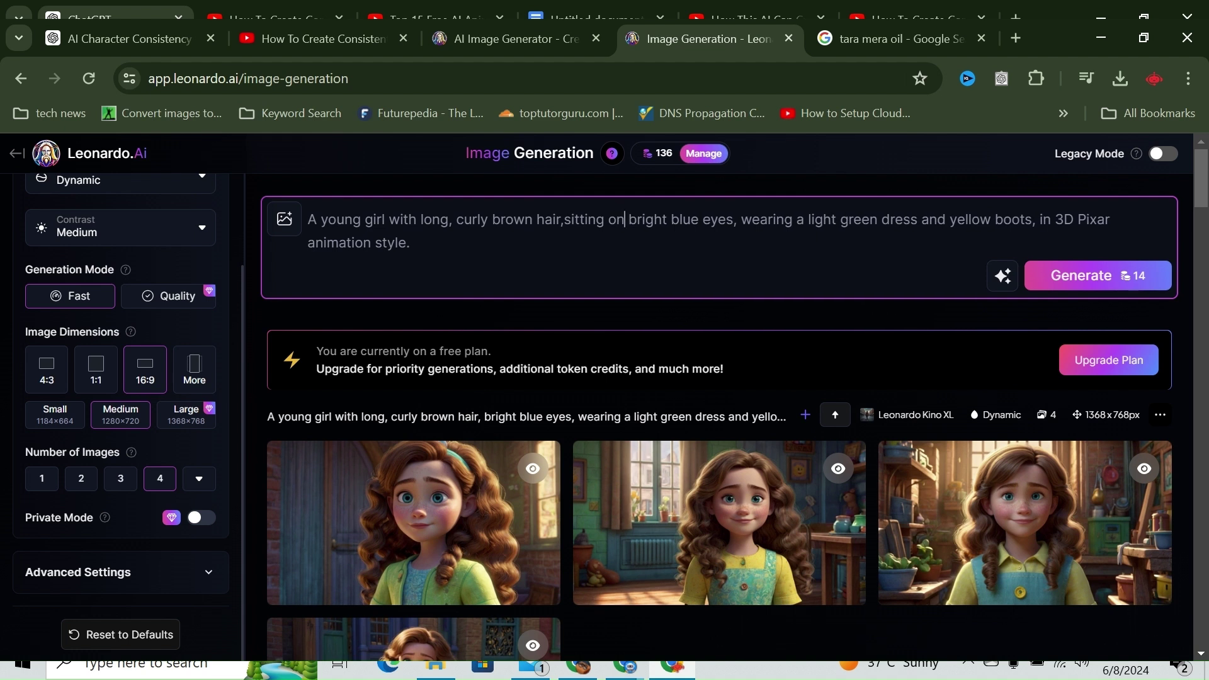
{"action": "type", "text": "a cha"}
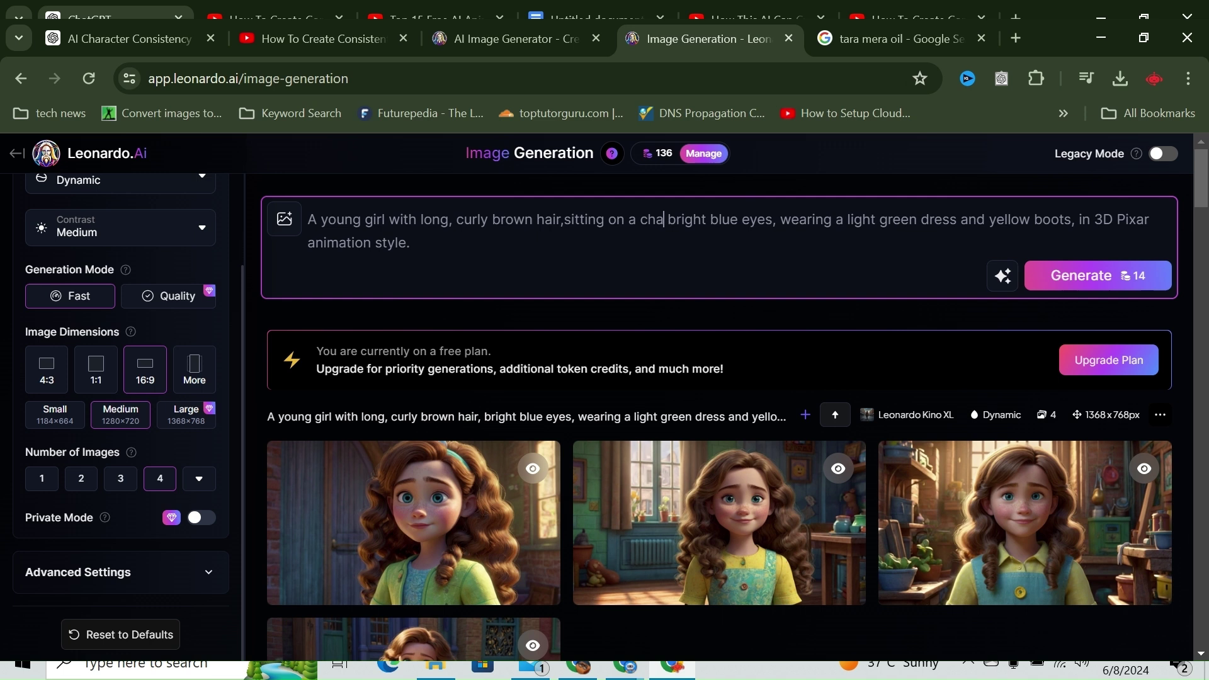
{"action": "type", "text": "ir"}
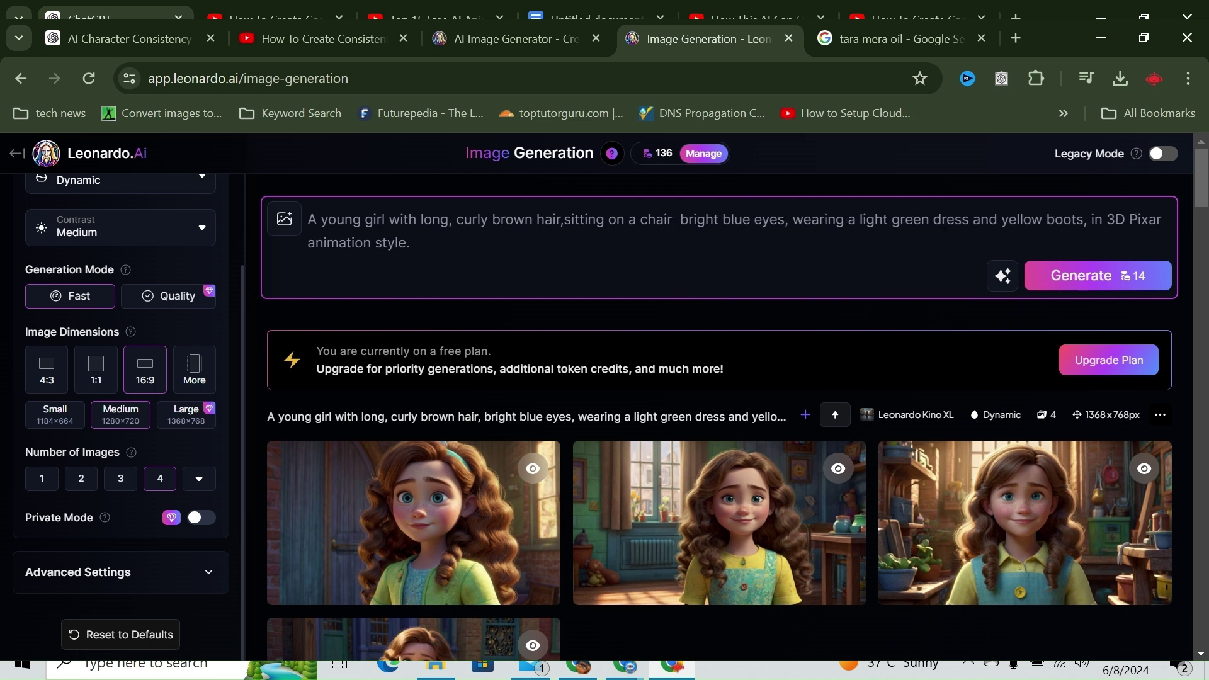
{"action": "type", "text": " and infr"}
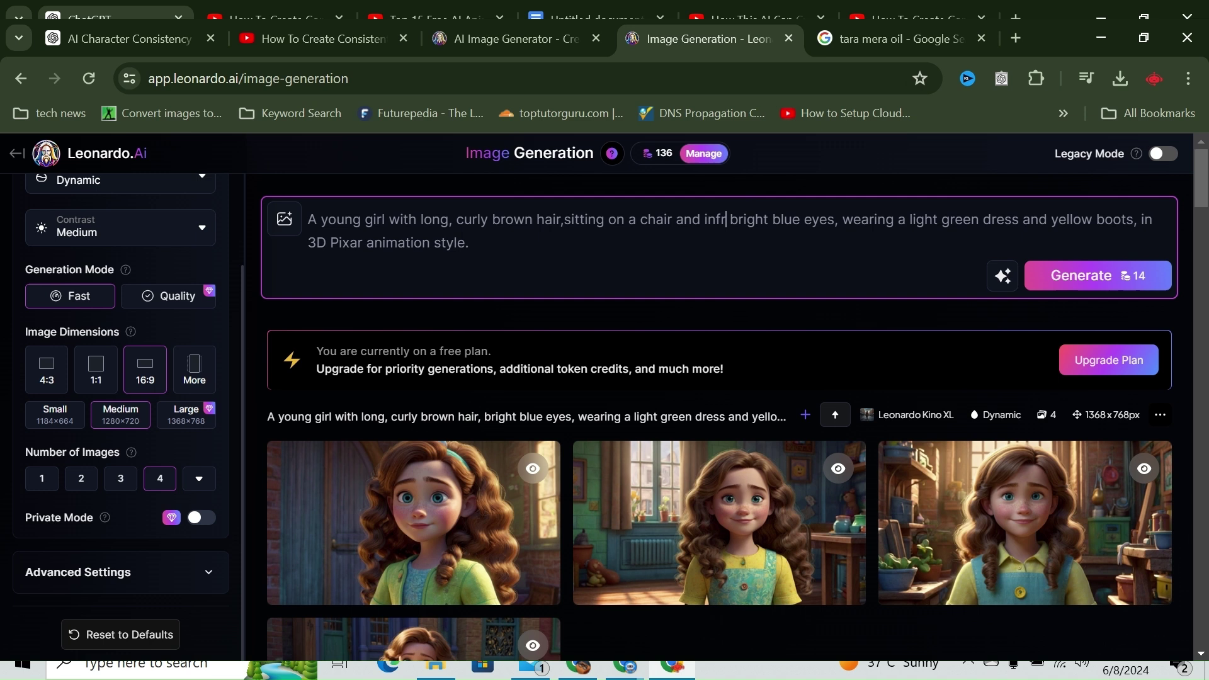
{"action": "type", "text": "ont "}
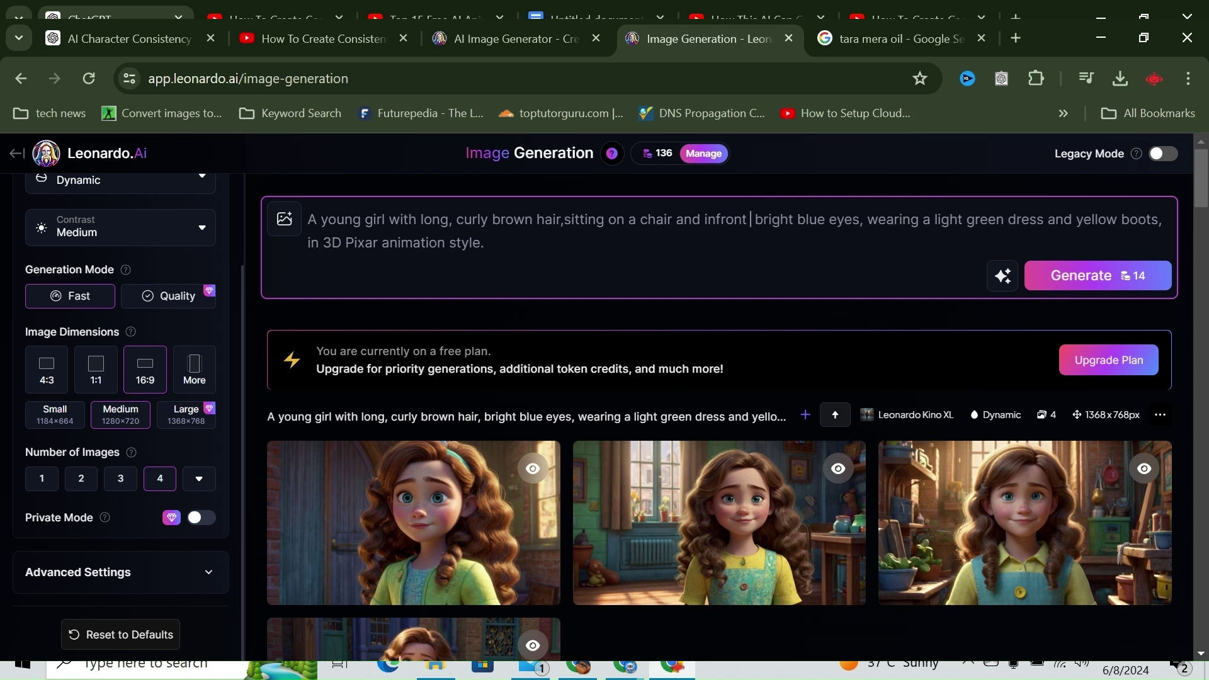
{"action": "type", "text": "is tb"}
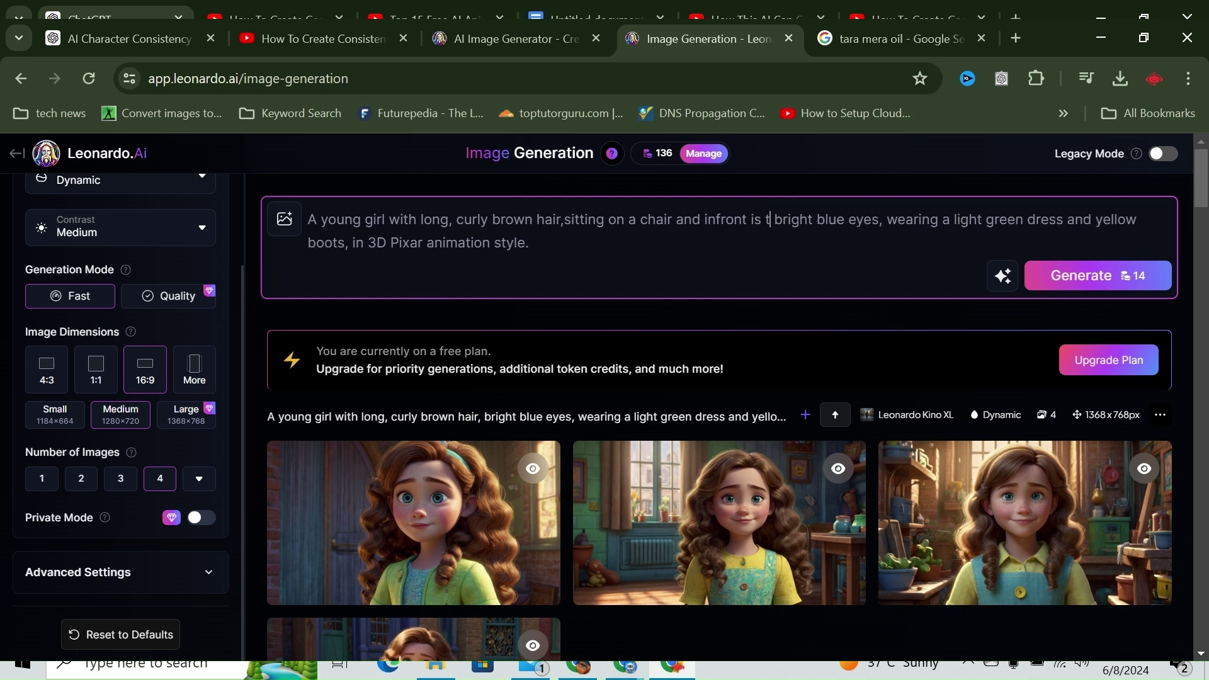
{"action": "type", "text": "ale,"}
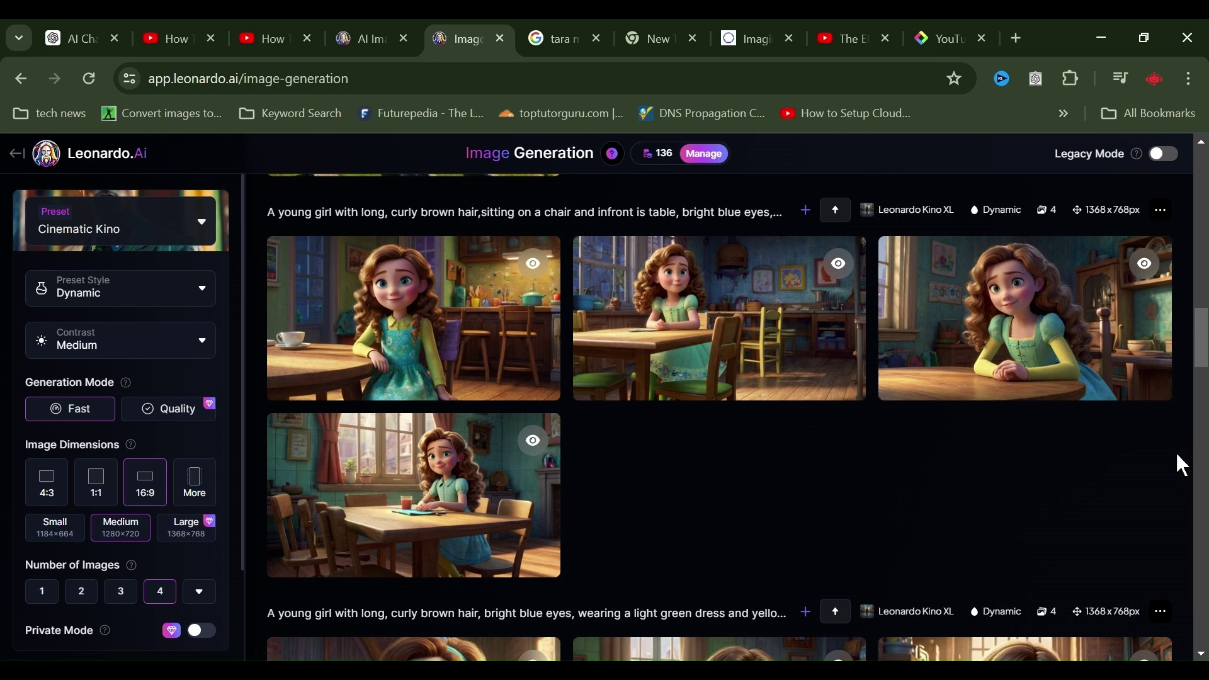
{"action": "scroll", "coordinate": [1182, 466], "scroll_direction": "down", "scroll_amount": 3}
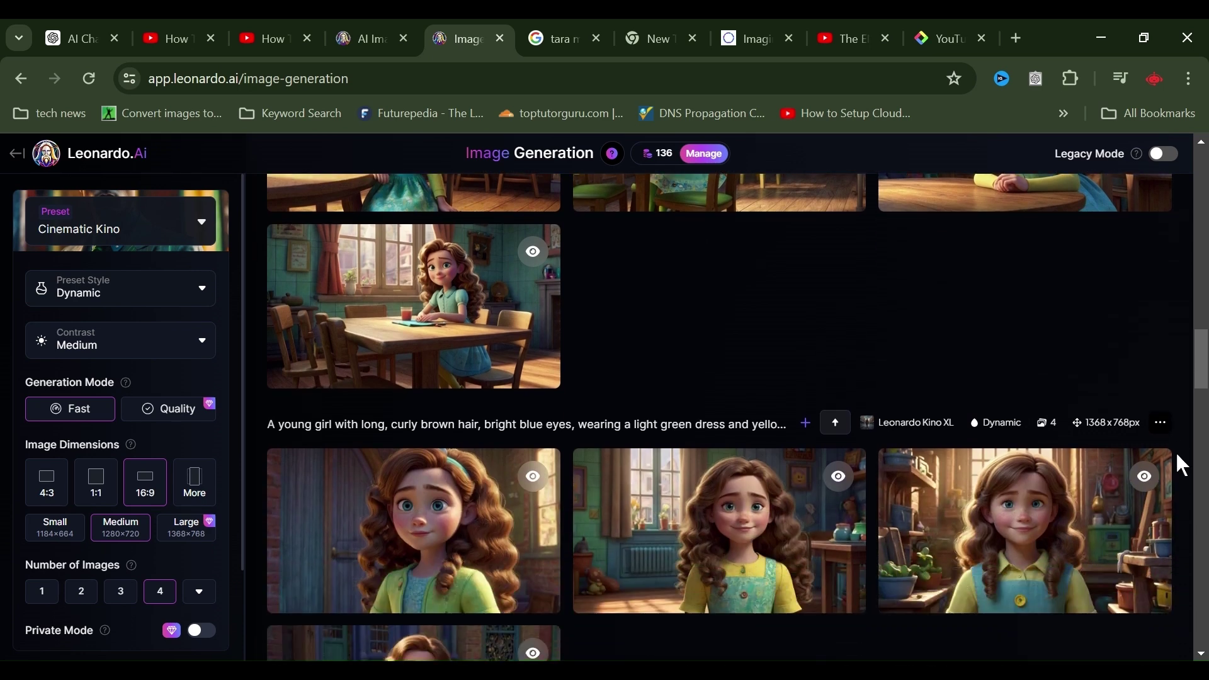
{"action": "scroll", "coordinate": [1183, 466], "scroll_direction": "down", "scroll_amount": 3}
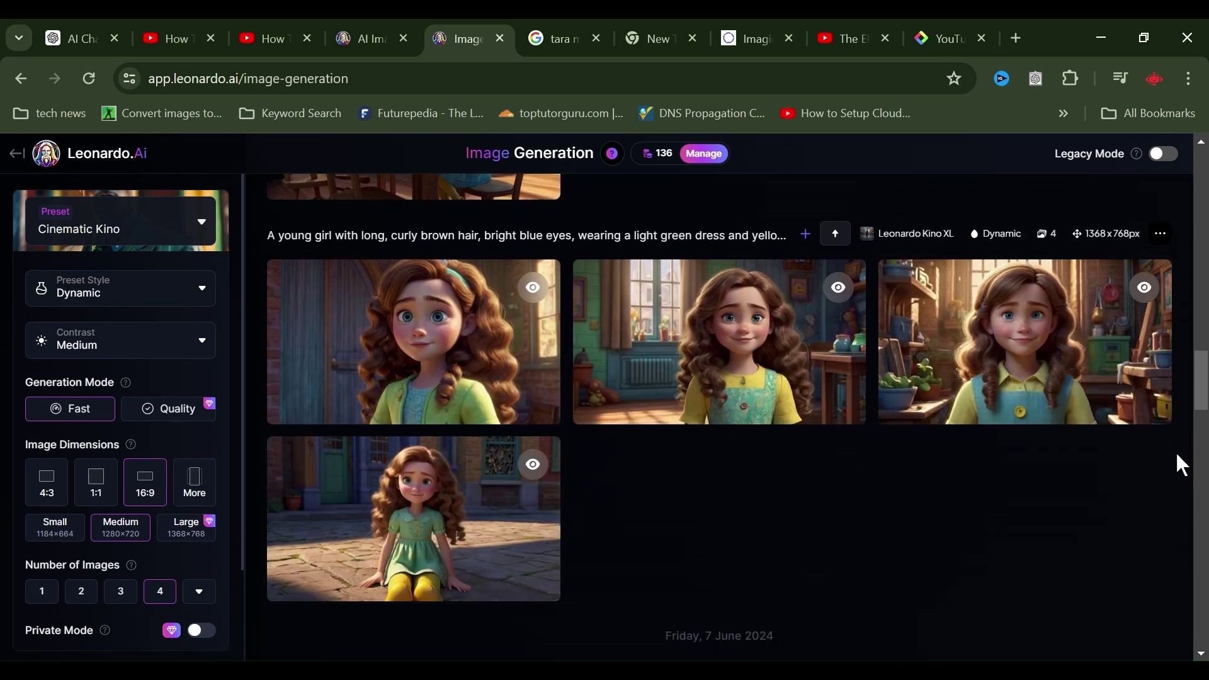